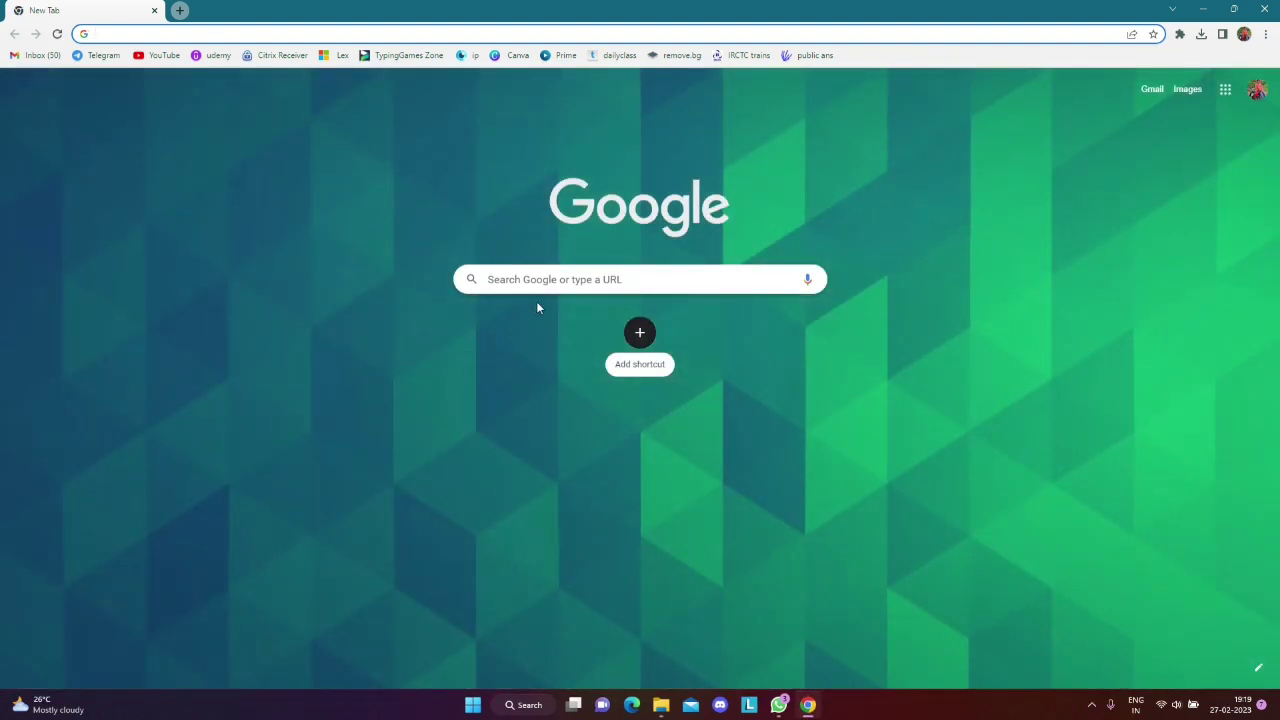
- Run a Google search for 'voter id card status' from the New Tab page
{"action": "left_click", "coordinate": [550, 281]}
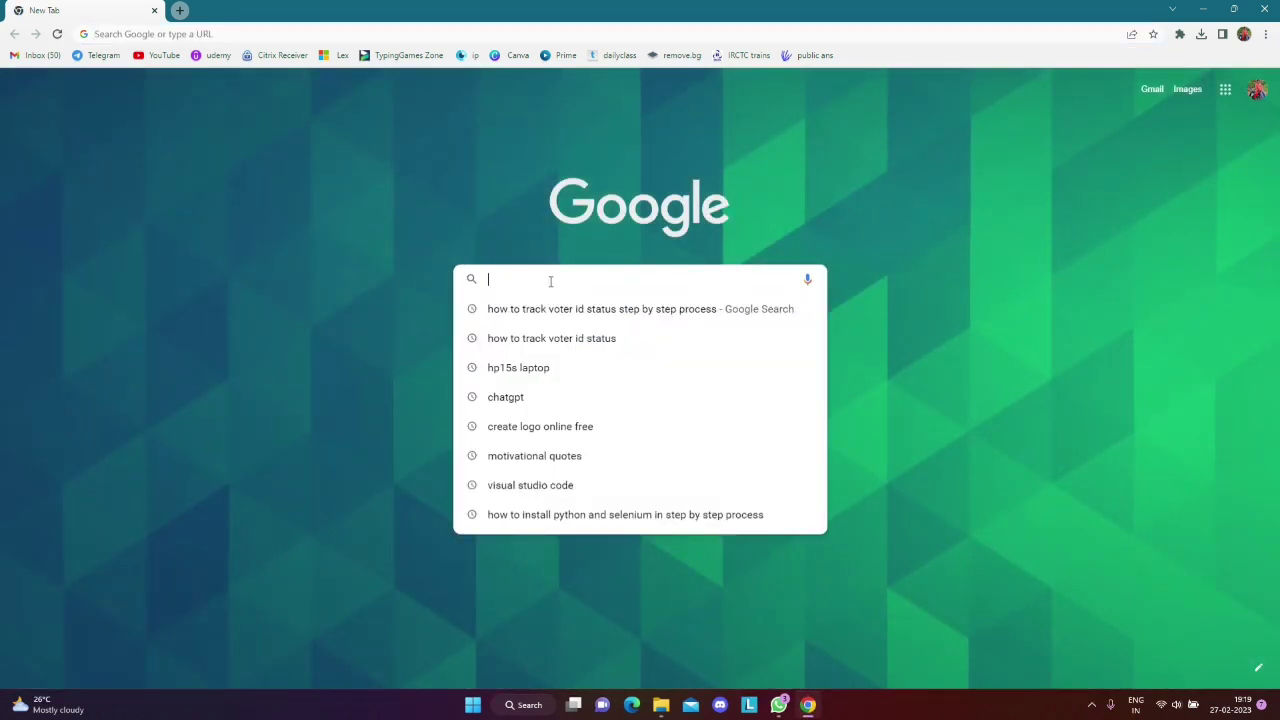
{"action": "type", "text": "voter "}
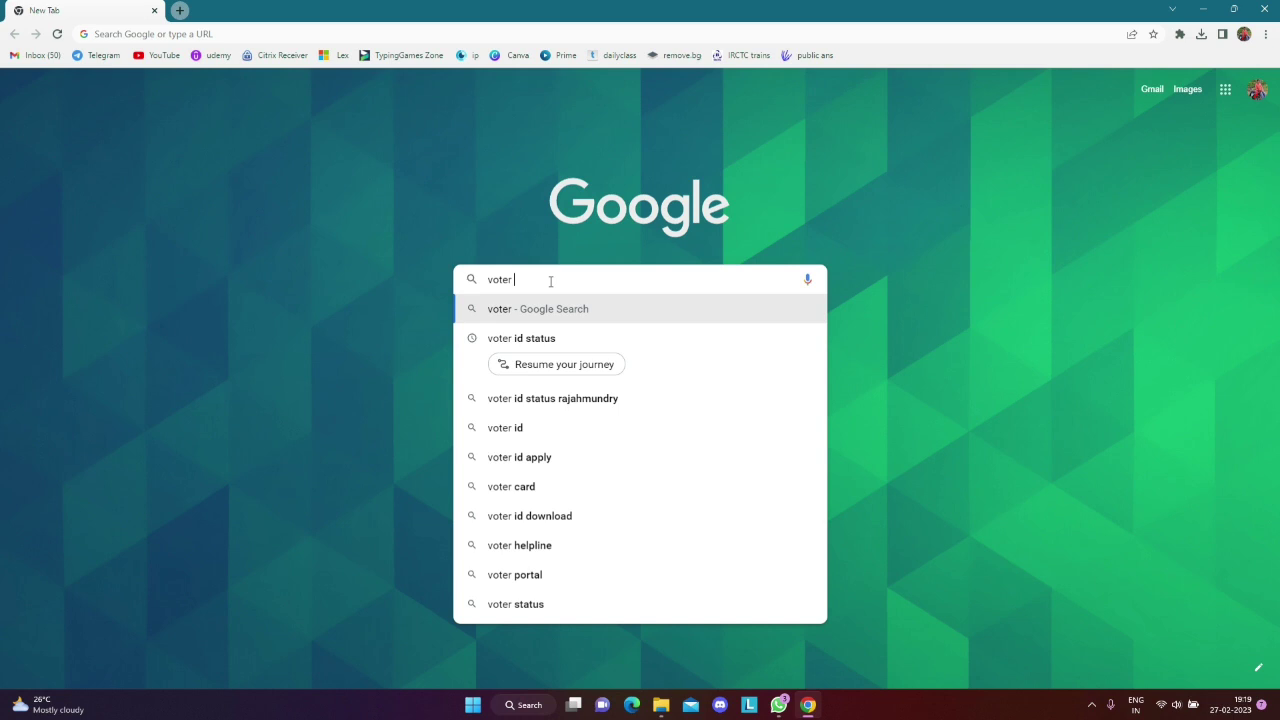
{"action": "type", "text": "id card status"}
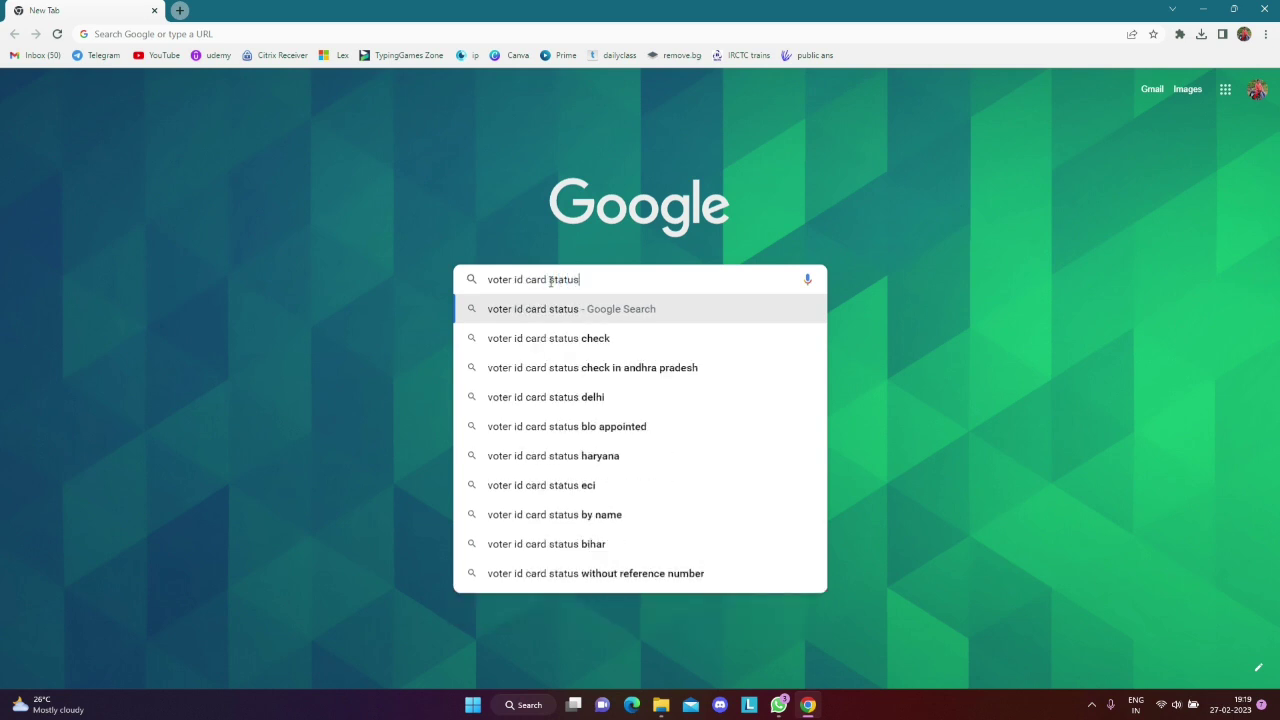
{"action": "key", "text": "Return"}
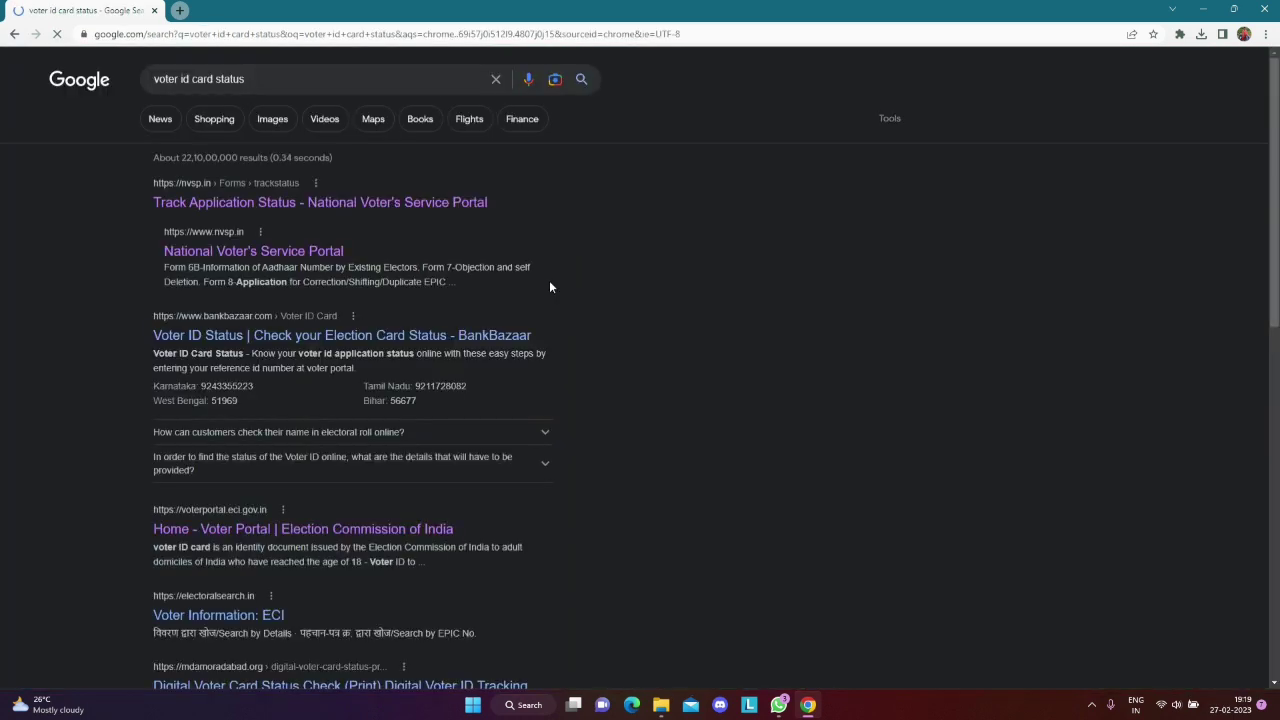
- Go from the National Voter's Service Portal result to its Track Application Status page
{"action": "left_click", "coordinate": [265, 253]}
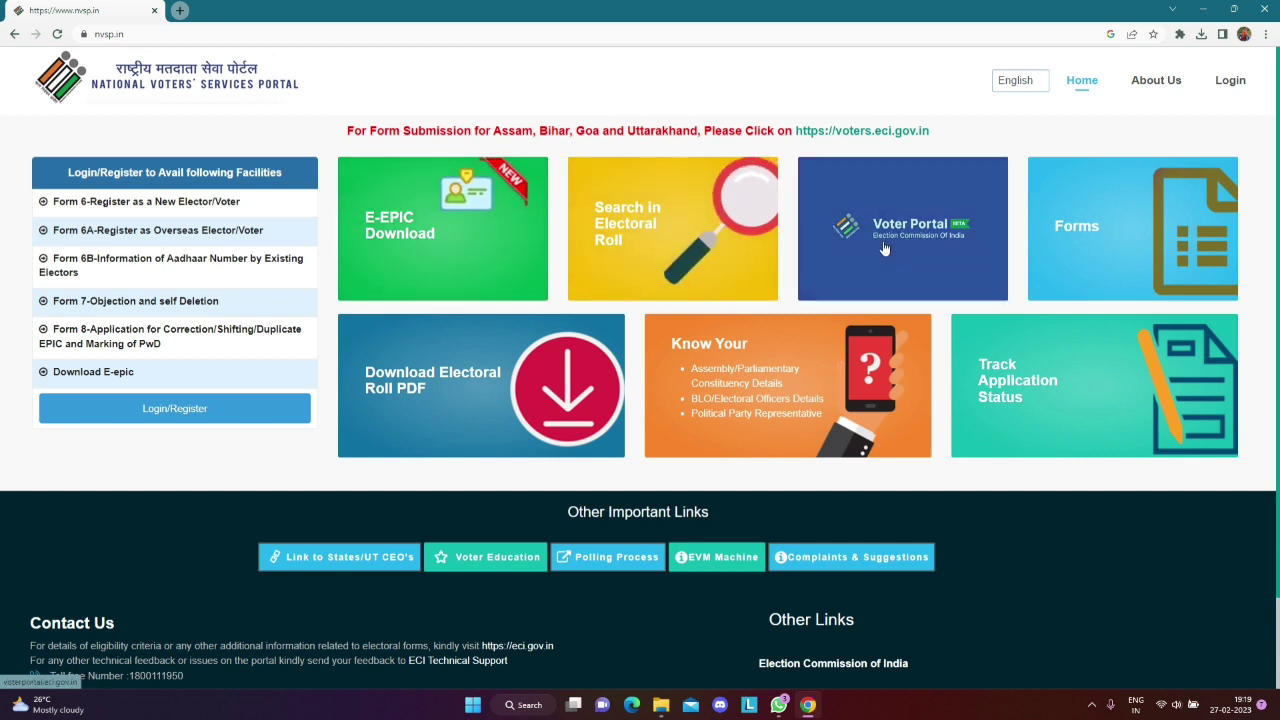
{"action": "left_click", "coordinate": [1018, 403]}
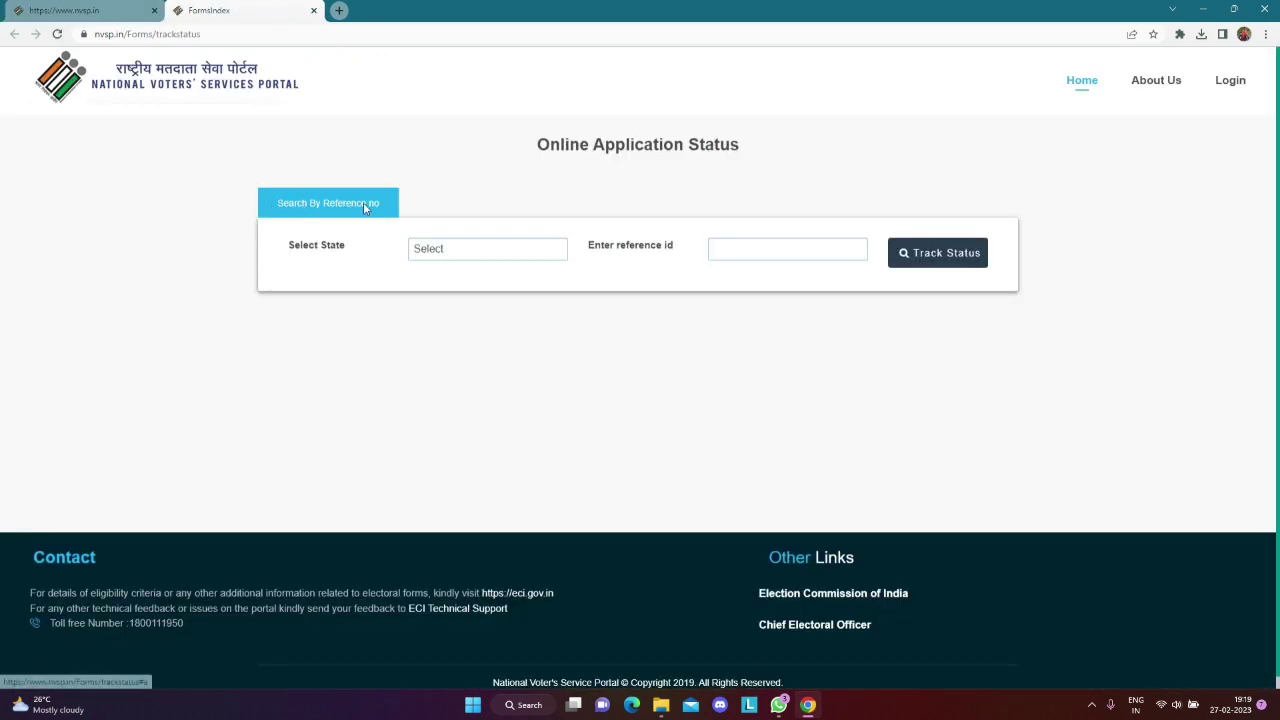
- Select Andhra Pradesh as the state and enter the application reference number
{"action": "left_click", "coordinate": [440, 252]}
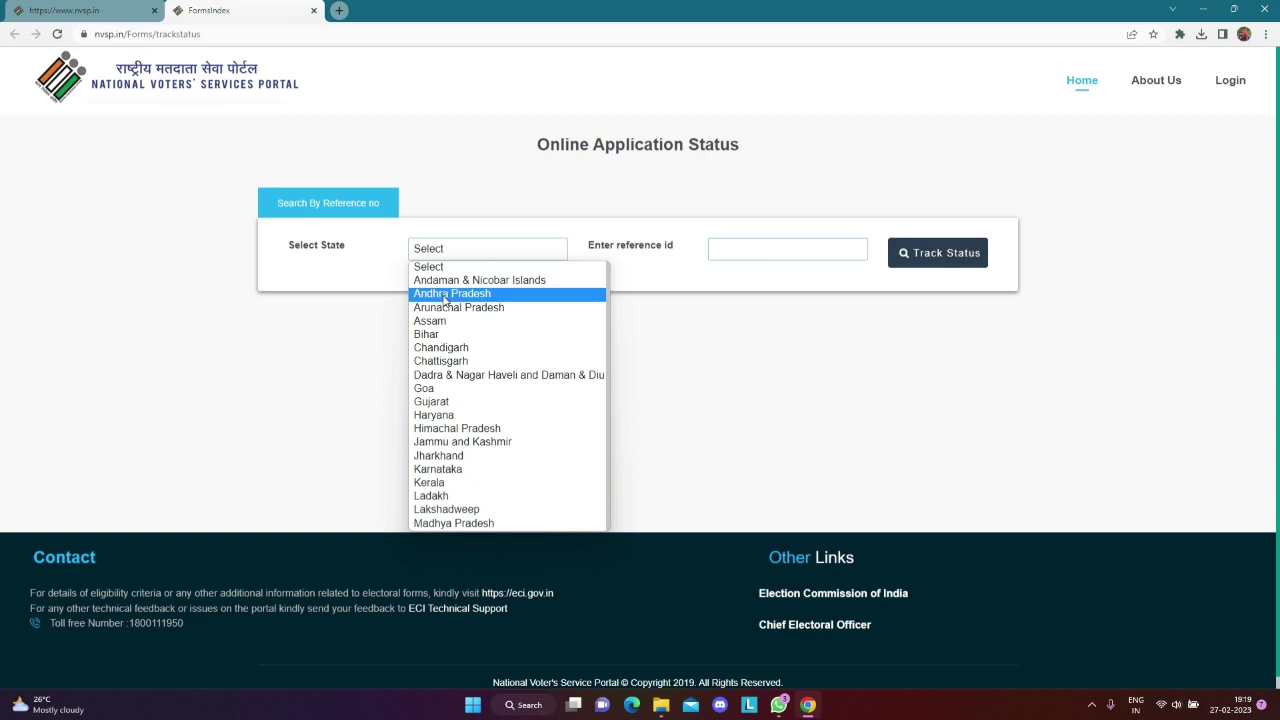
{"action": "left_click", "coordinate": [445, 296]}
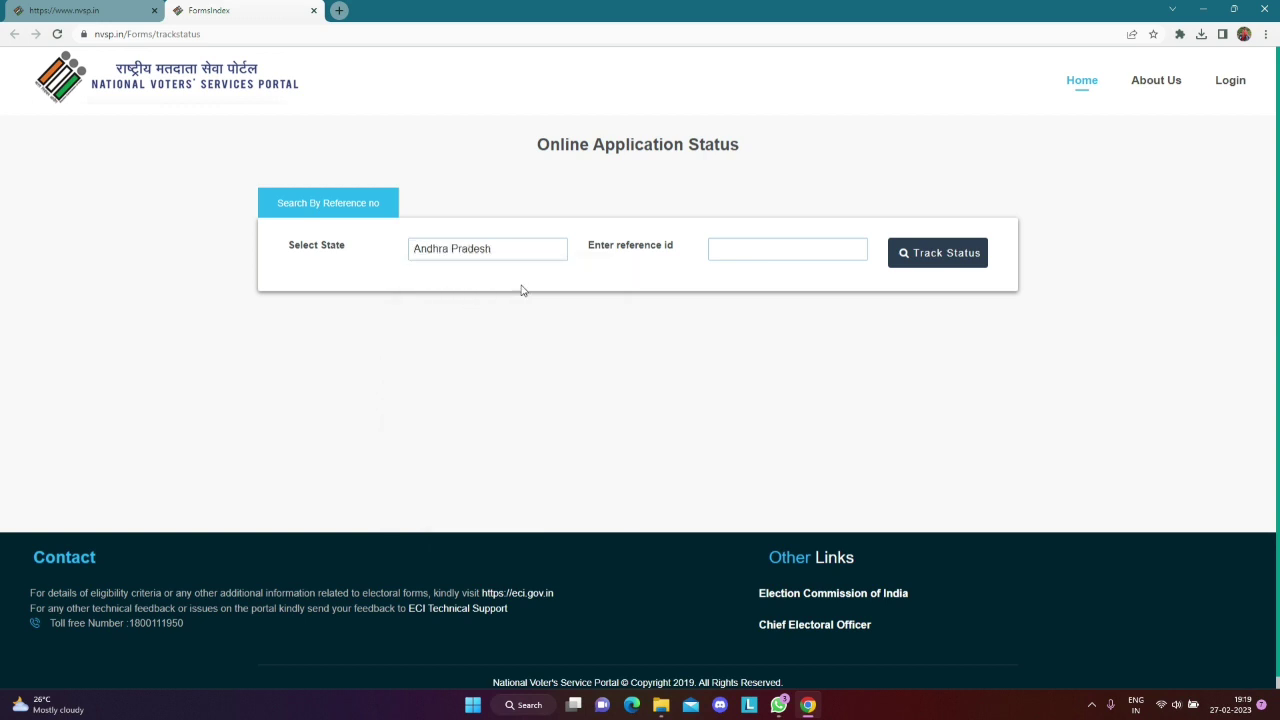
{"action": "left_click", "coordinate": [736, 257]}
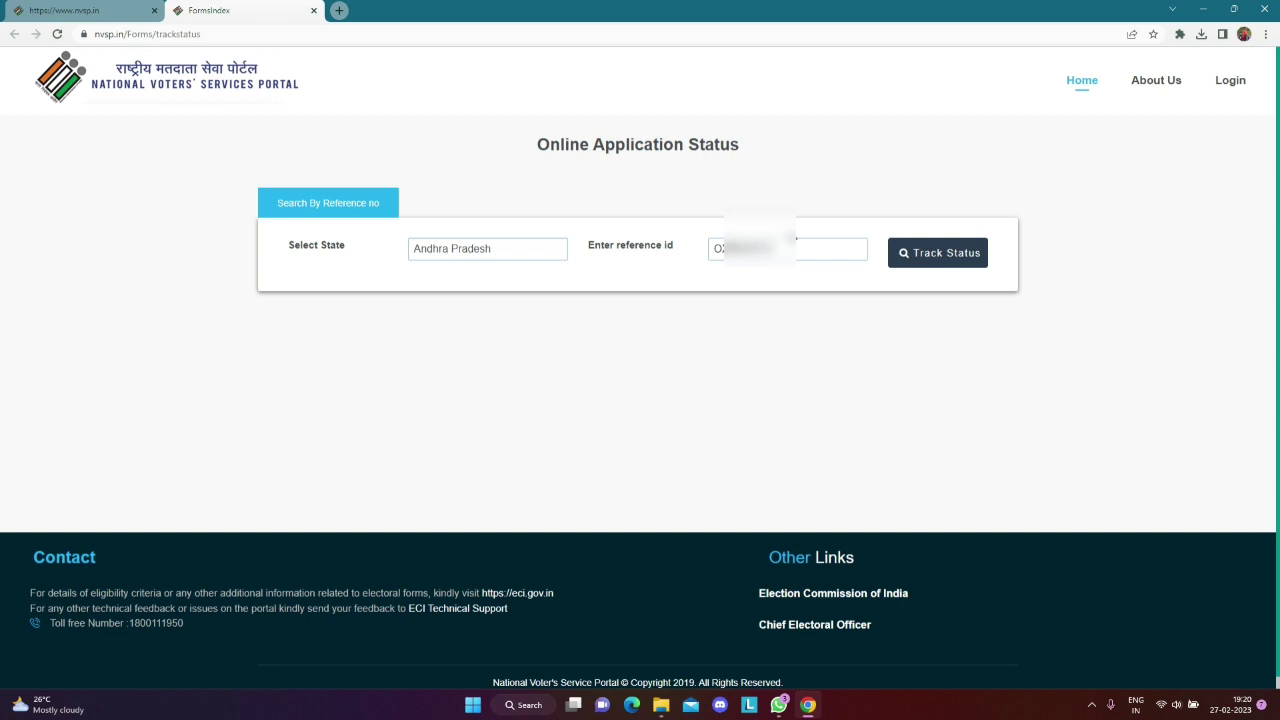
- Track the application and highlight its Submitted date and Accepted label
{"action": "left_click", "coordinate": [920, 263]}
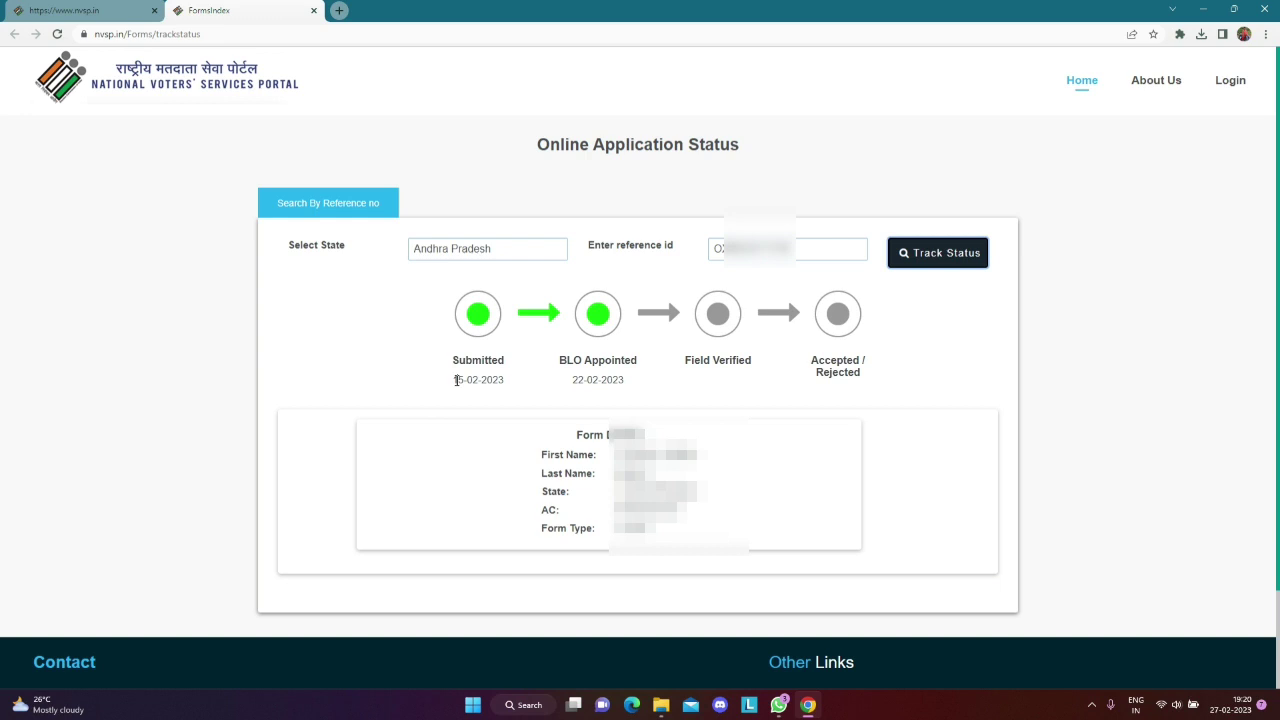
{"action": "left_click_drag", "start_coordinate": [456, 380], "coordinate": [502, 377]}
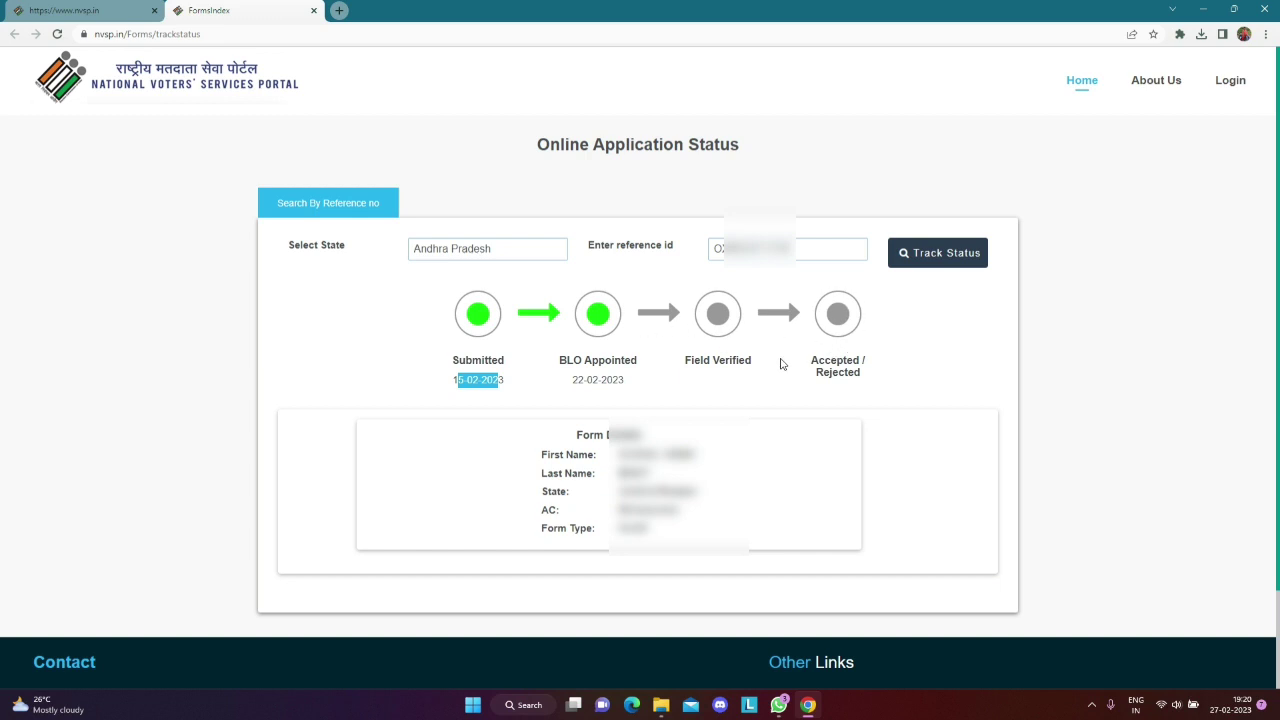
{"action": "left_click_drag", "start_coordinate": [810, 357], "coordinate": [858, 358]}
{"action": "scroll", "coordinate": [672, 458], "scroll_direction": "up", "scroll_amount": 1}
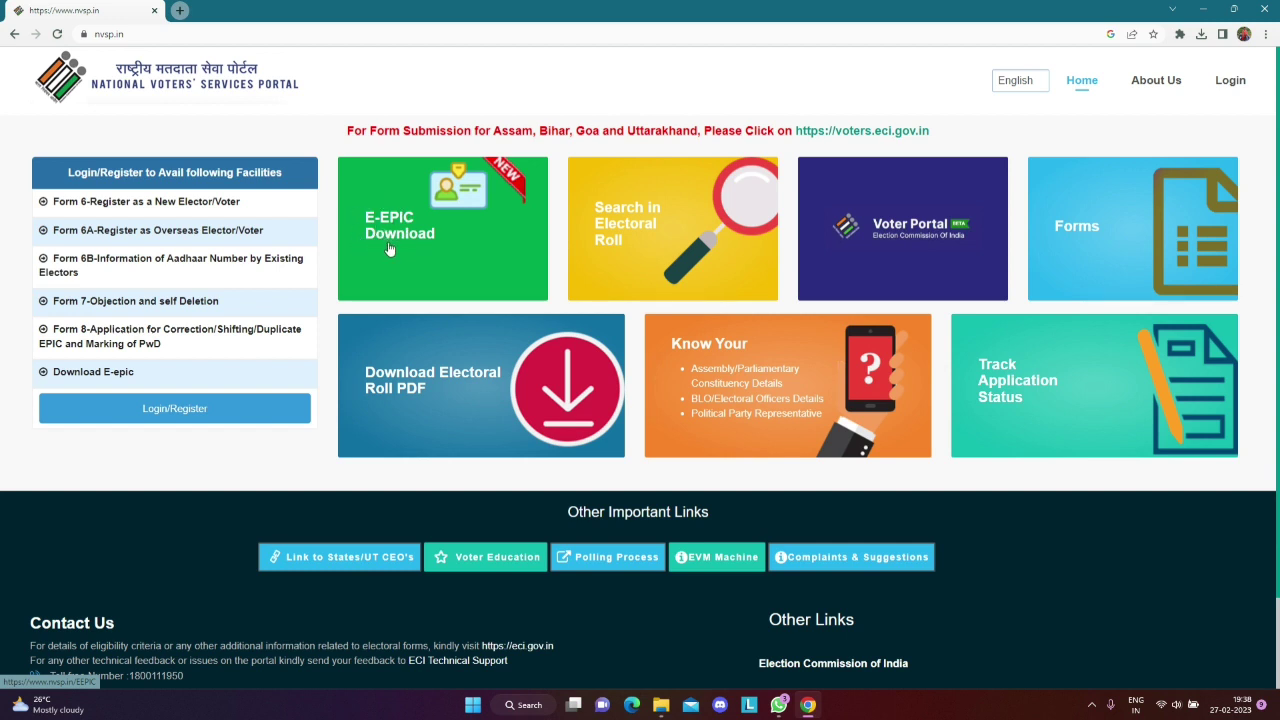
- Start E-EPIC Download and log in with username, password and captcha
{"action": "left_click", "coordinate": [416, 258]}
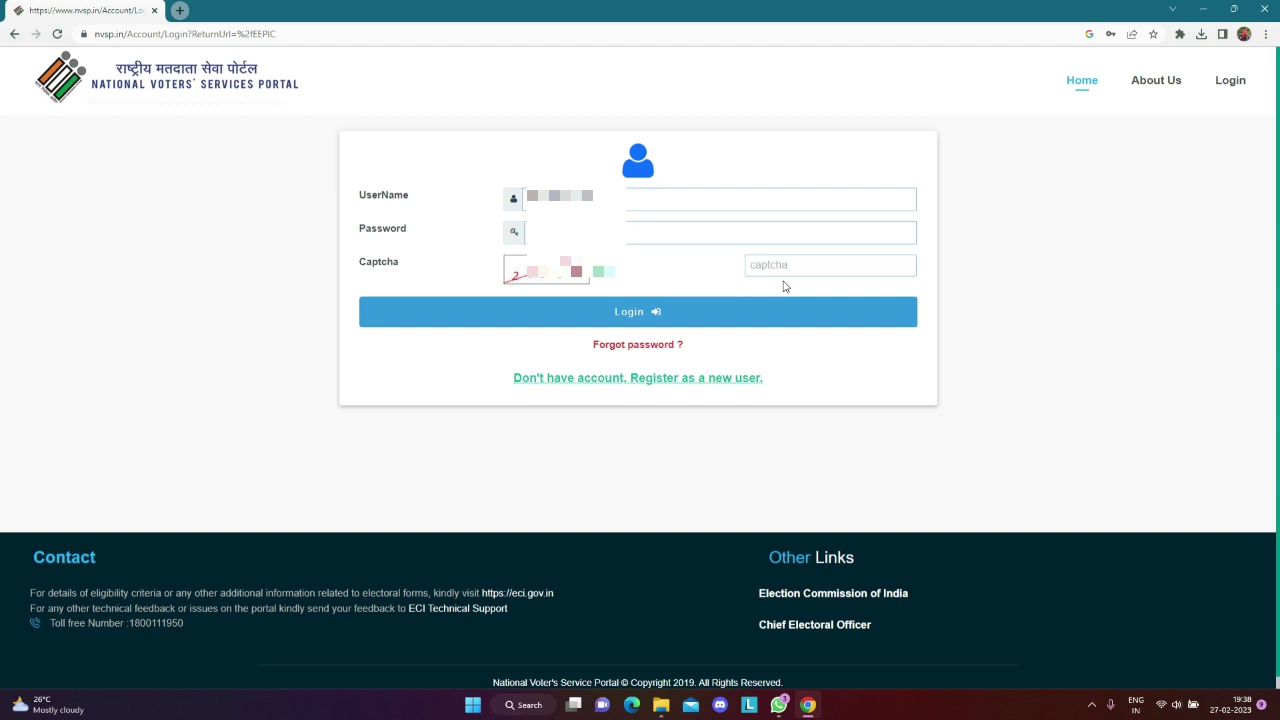
{"action": "left_click", "coordinate": [651, 314]}
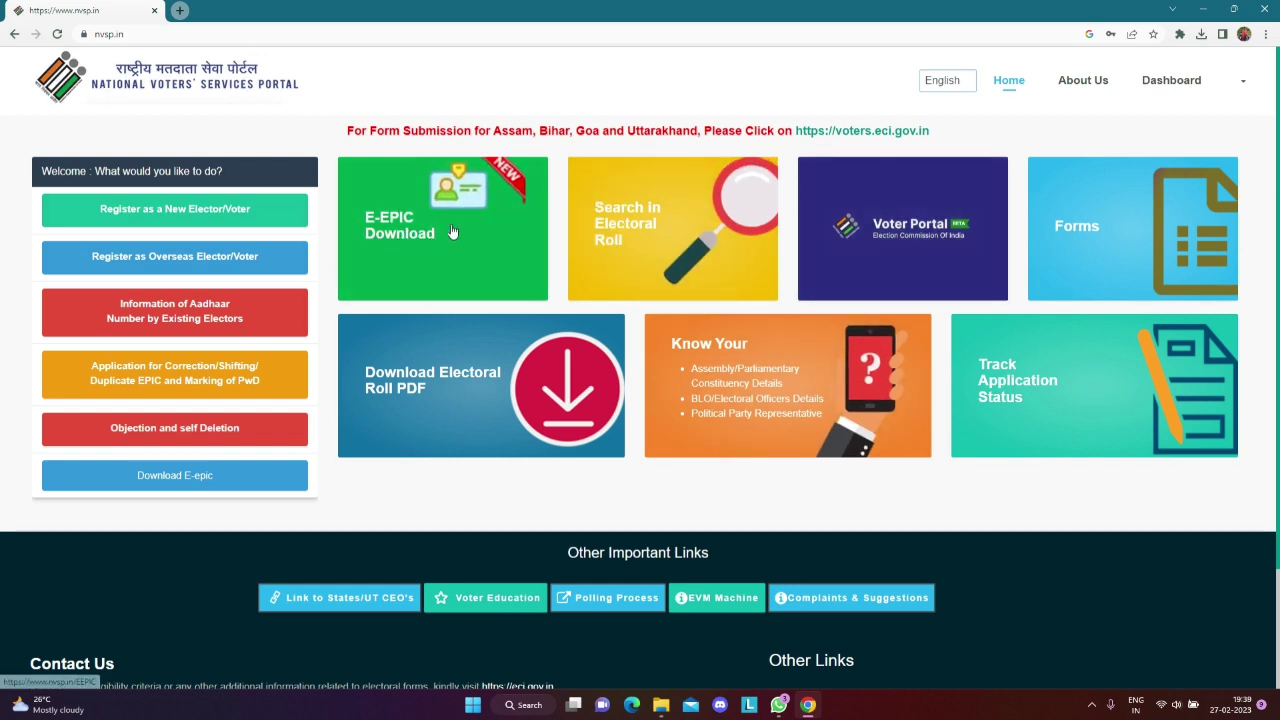
- Search for the voter's record by EPIC number with Andhra Pradesh as the state
{"action": "left_click", "coordinate": [410, 232]}
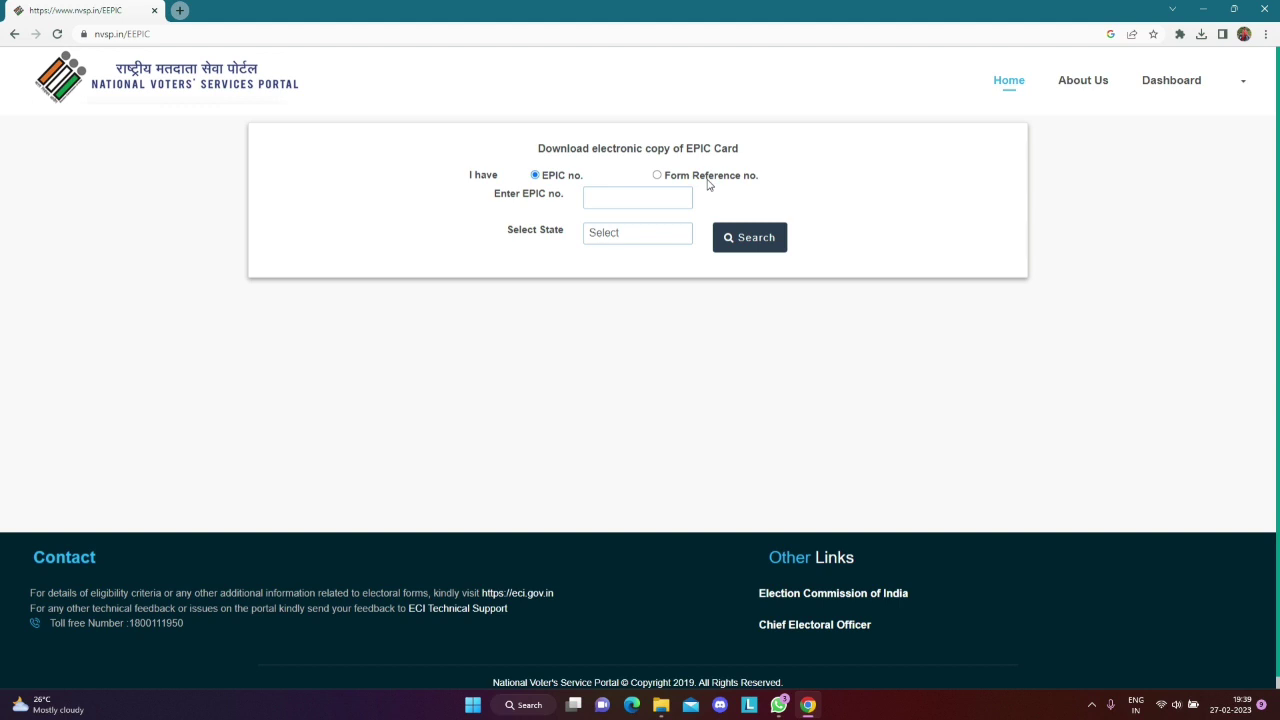
{"action": "left_click", "coordinate": [616, 194]}
{"action": "type", "text": "ABC"}
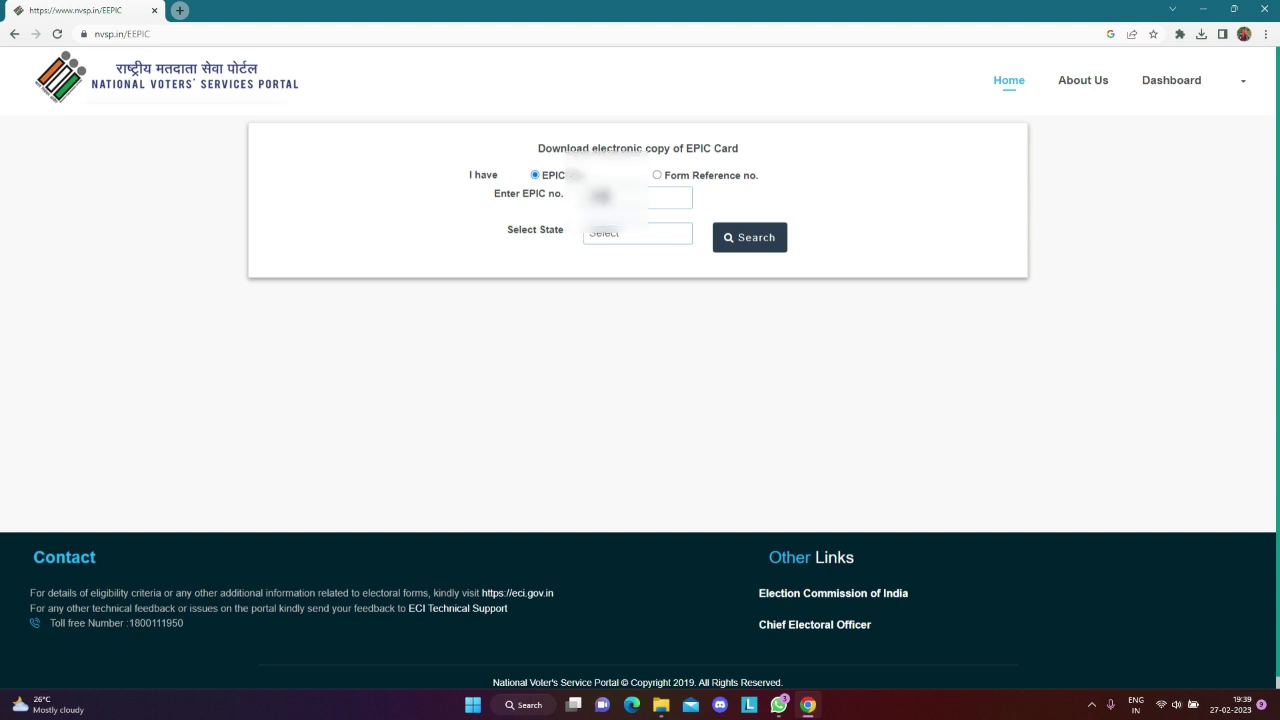
{"action": "type", "text": "12345"}
{"action": "left_click", "coordinate": [616, 237]}
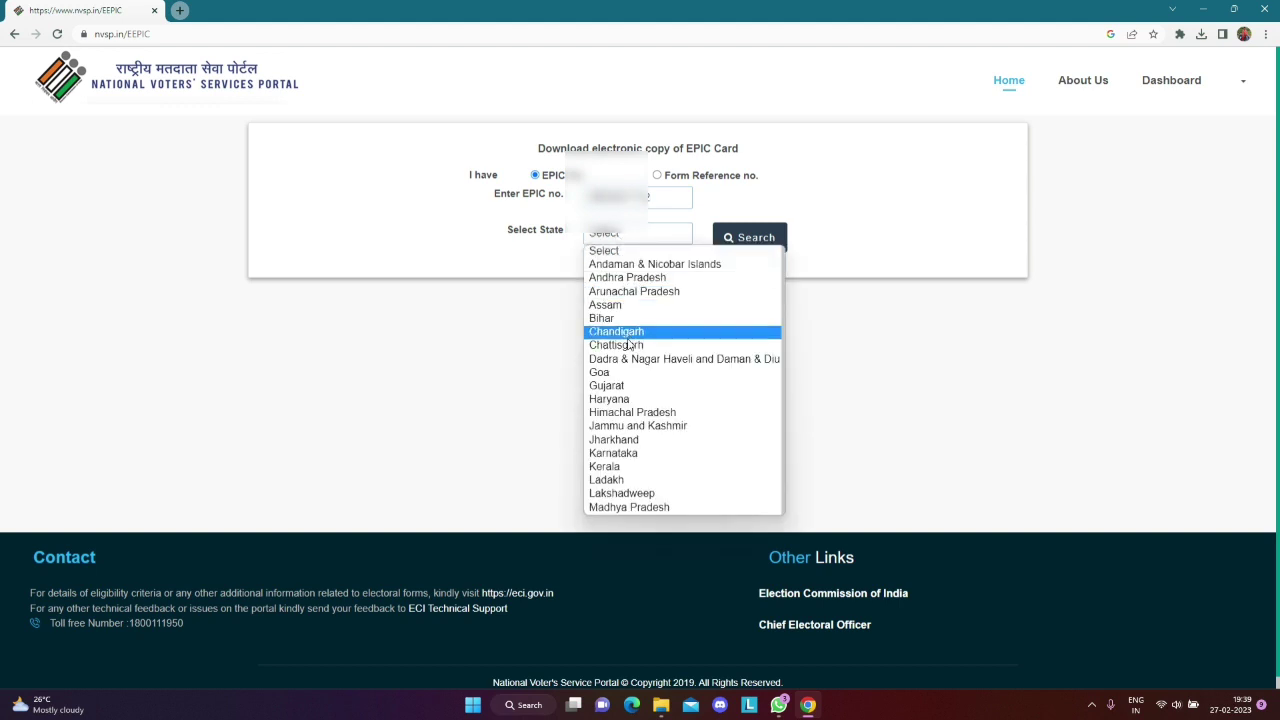
{"action": "left_click", "coordinate": [634, 278]}
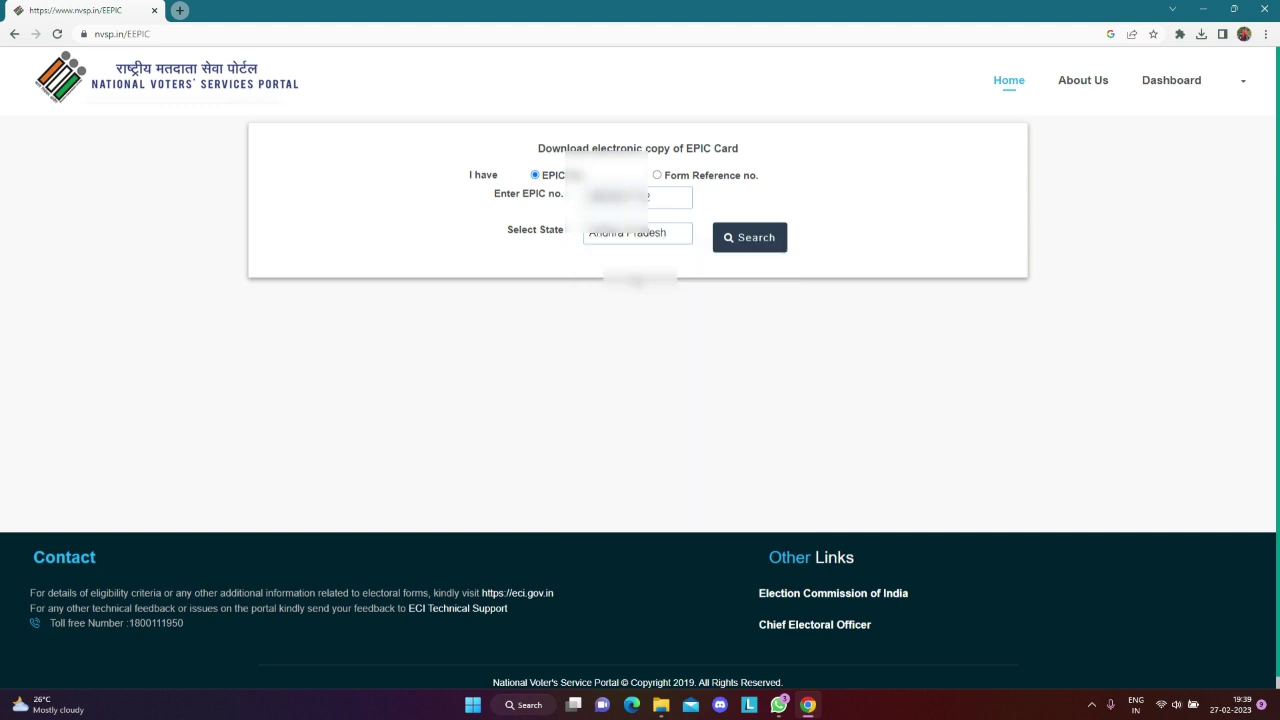
{"action": "left_click", "coordinate": [747, 250]}
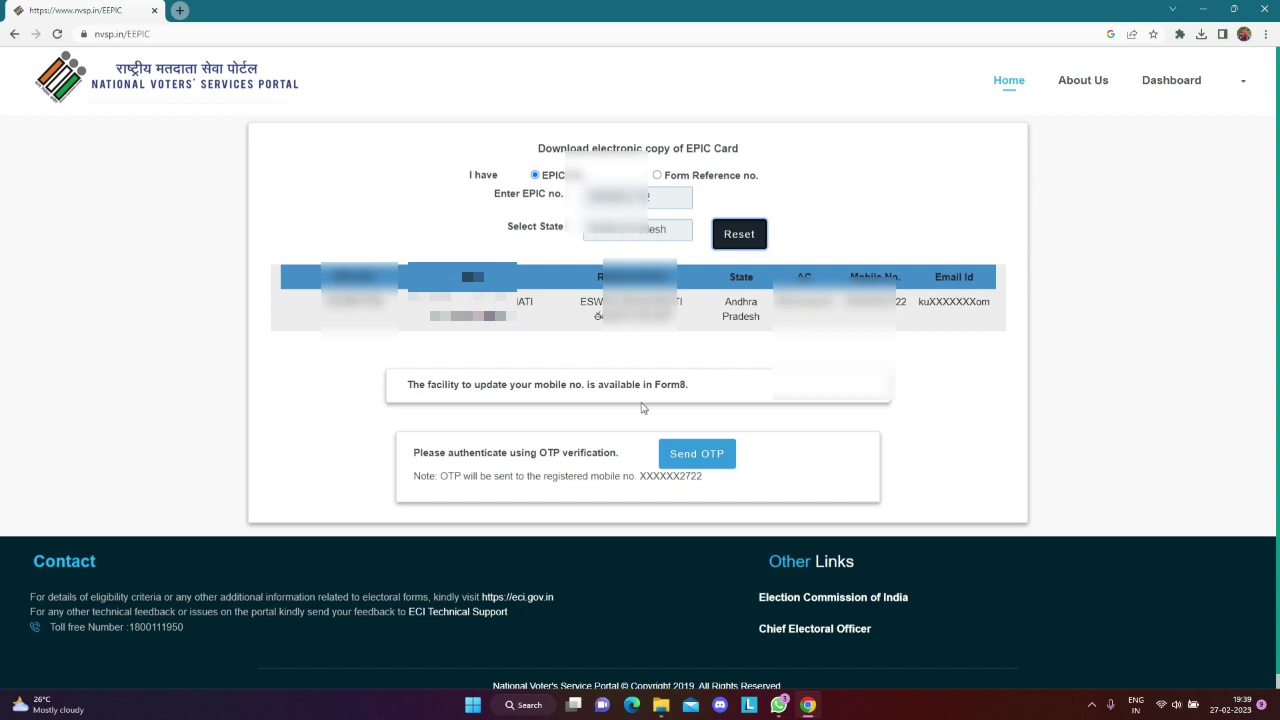
- Send an OTP to the registered mobile, then enter and verify it
{"action": "left_click", "coordinate": [716, 457]}
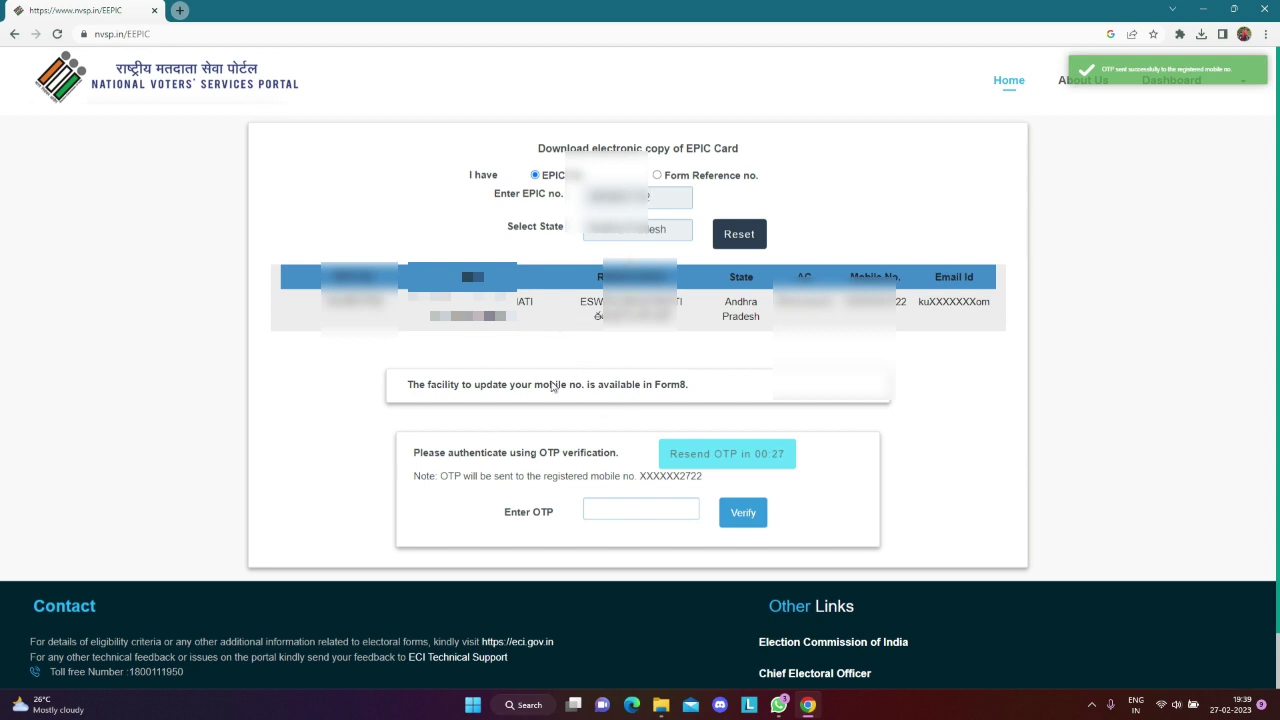
{"action": "left_click", "coordinate": [643, 512]}
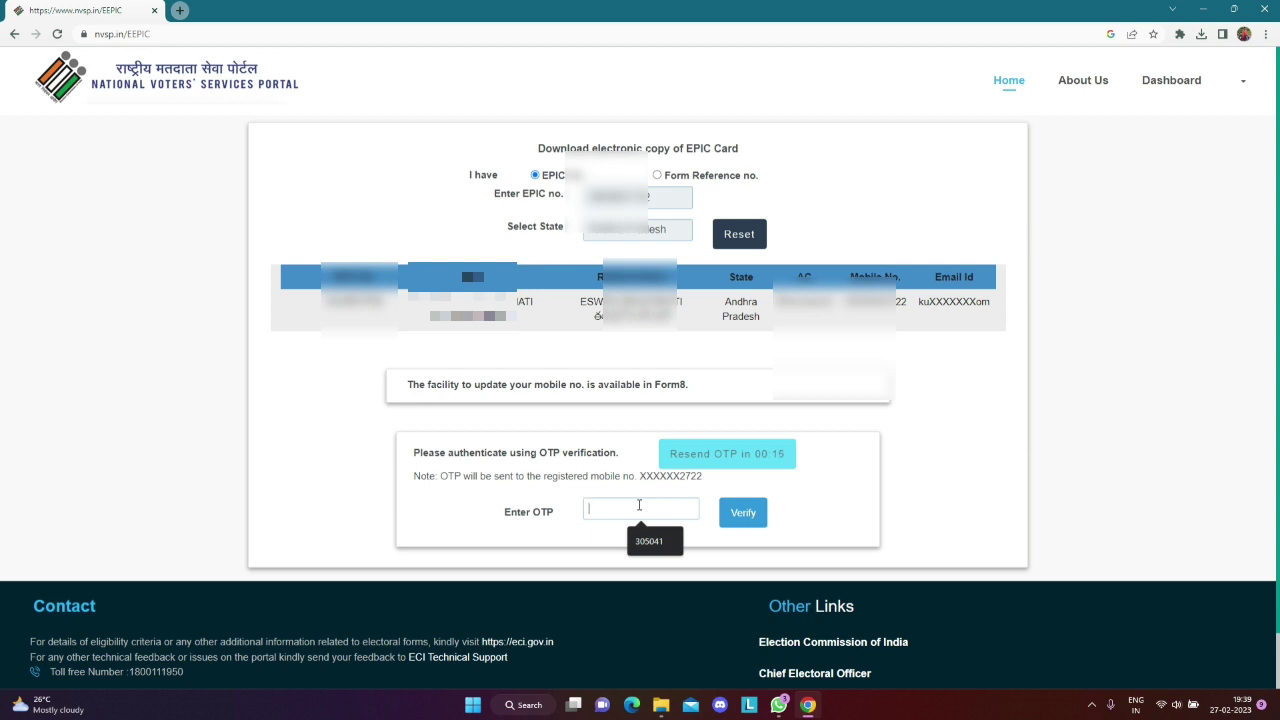
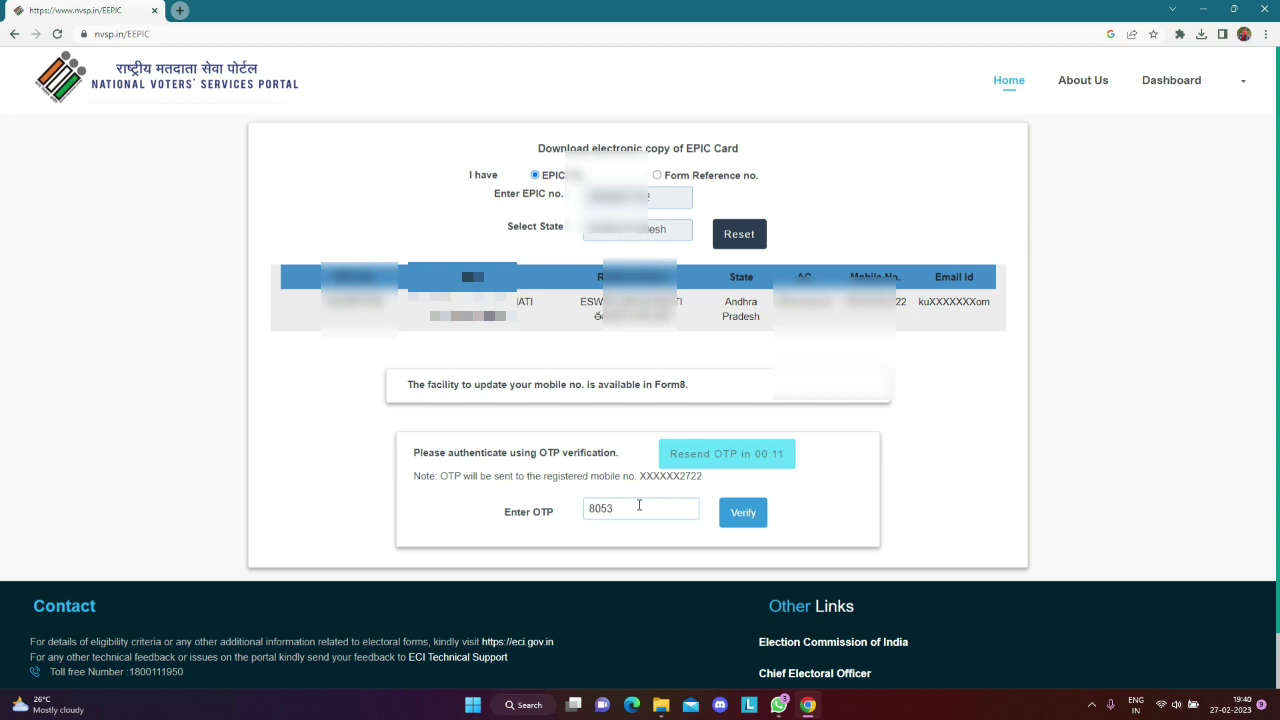
{"action": "left_click", "coordinate": [736, 522]}
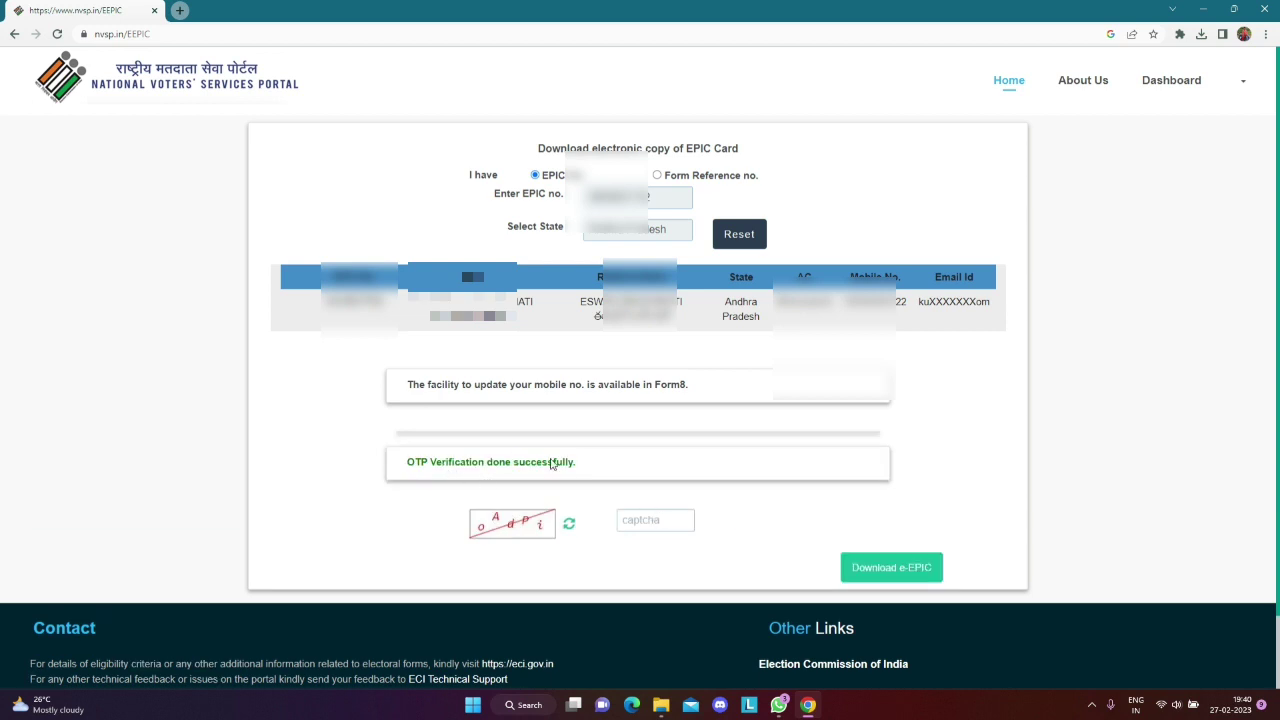
- Enter the captcha, correcting a mistyped character, and download the e-EPIC card
{"action": "left_click", "coordinate": [636, 526]}
{"action": "type", "text": "O"}
{"action": "key", "text": "BackSpace"}
{"action": "type", "text": "dPi"}
{"action": "left_click", "coordinate": [906, 568]}
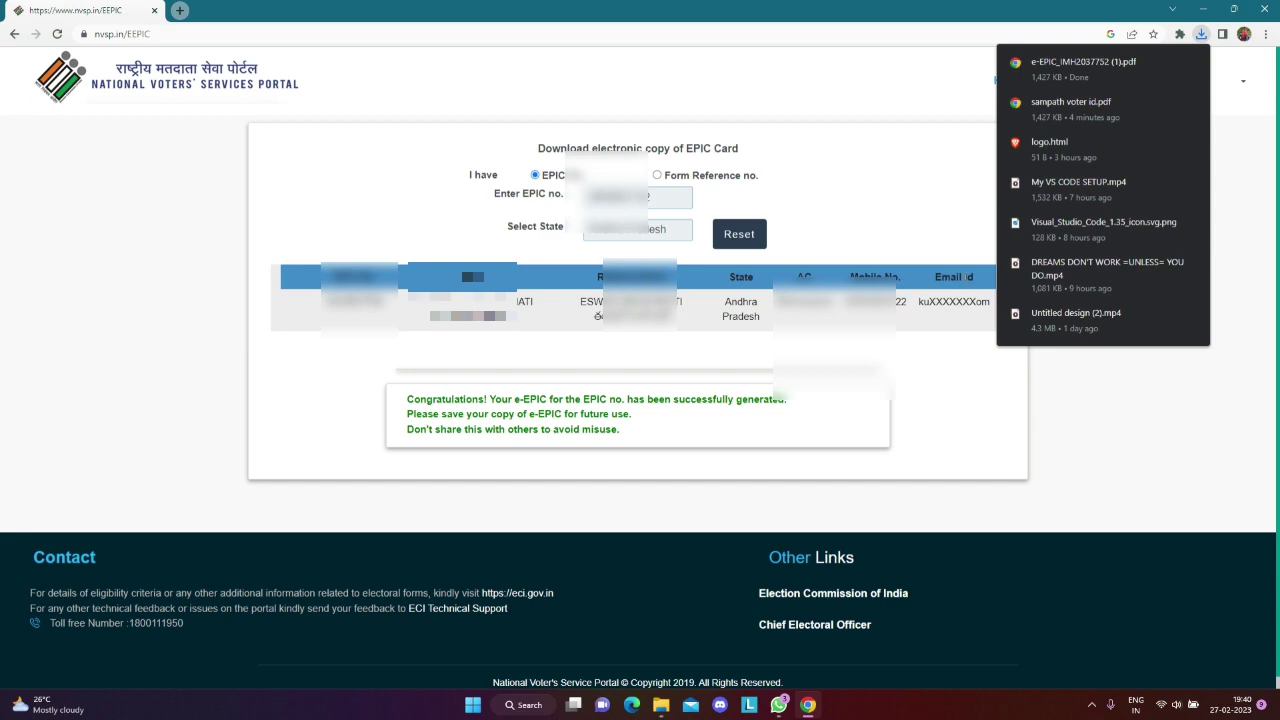
{"action": "left_click", "coordinate": [1080, 68]}
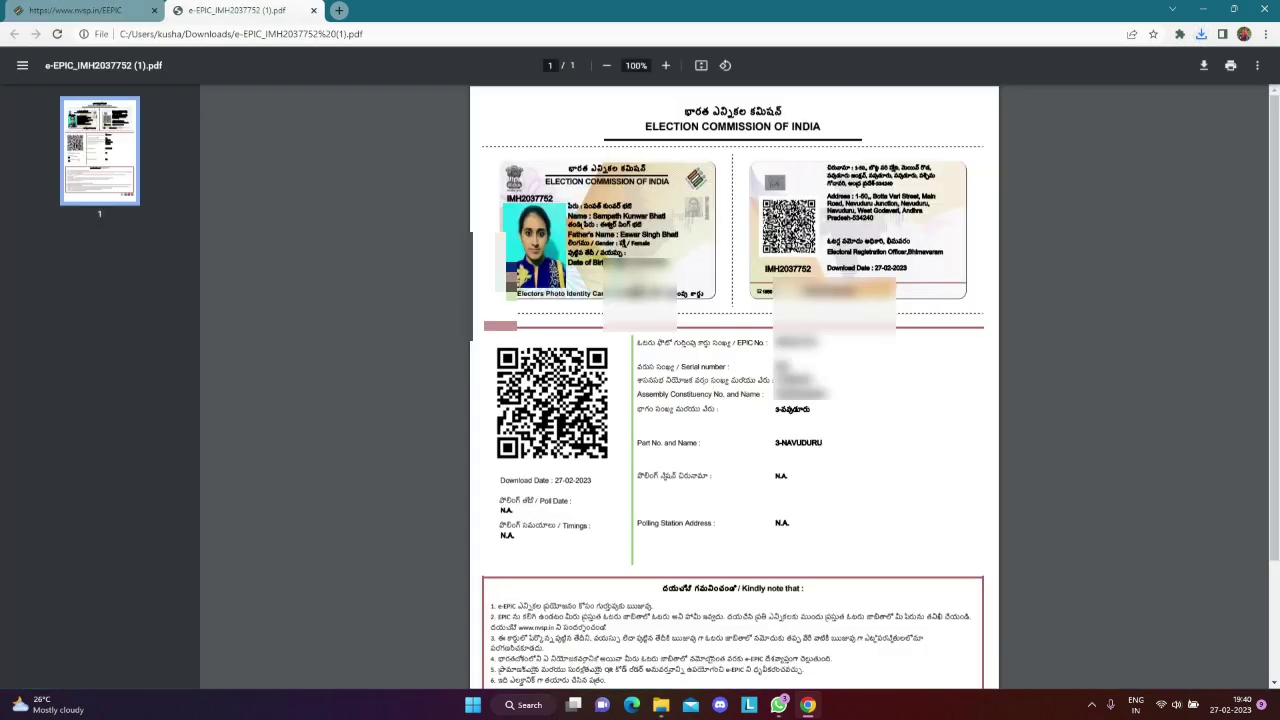
{"action": "scroll", "coordinate": [865, 313], "scroll_direction": "down", "scroll_amount": 2}
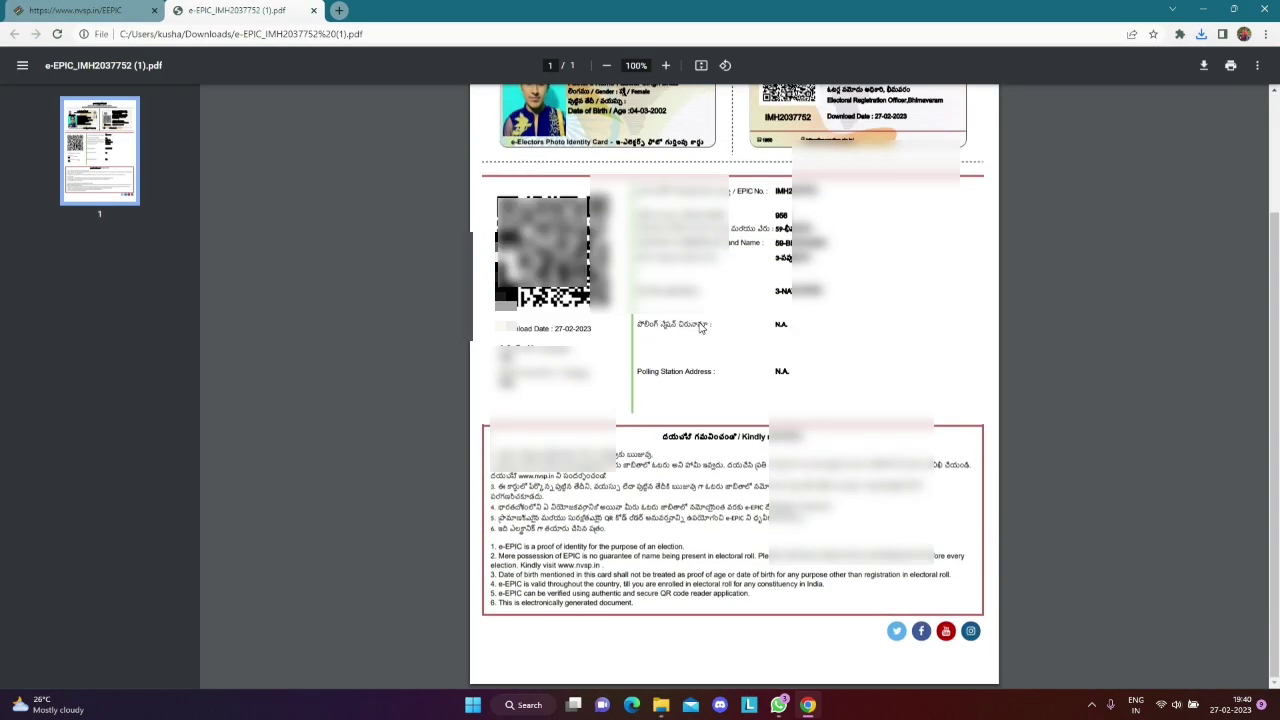
{"action": "scroll", "coordinate": [865, 313], "scroll_direction": "up", "scroll_amount": 2}
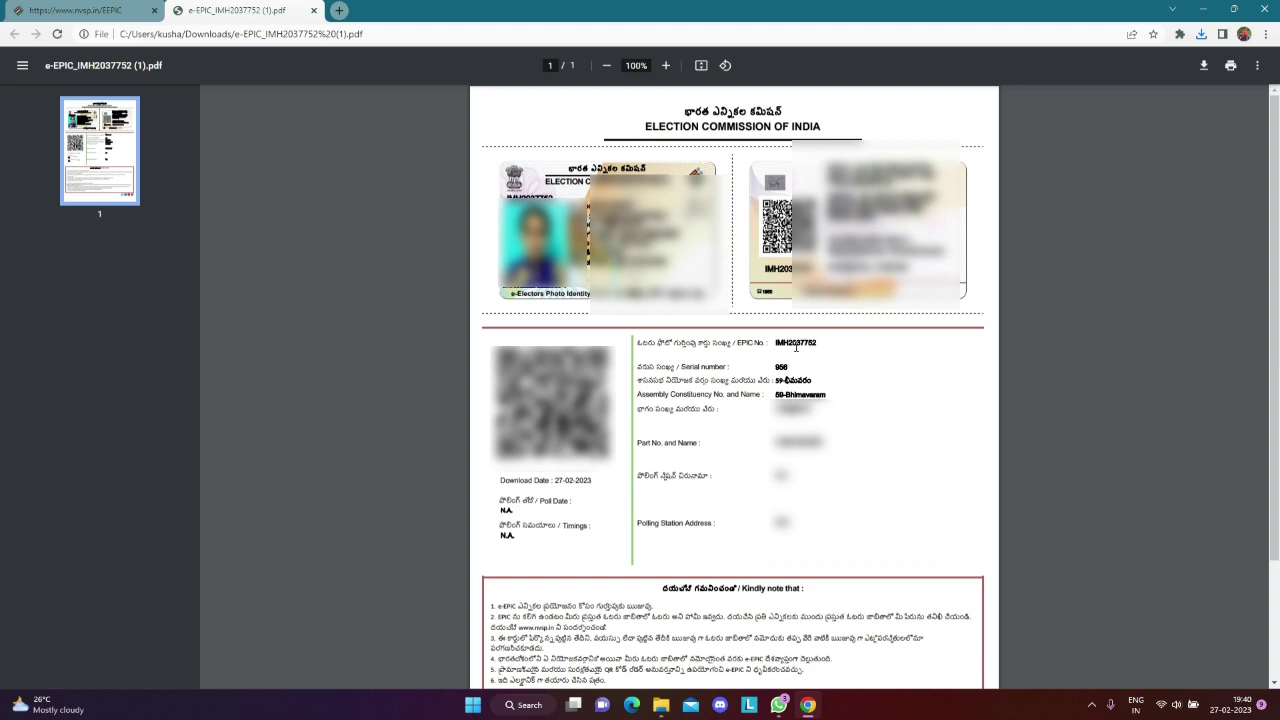